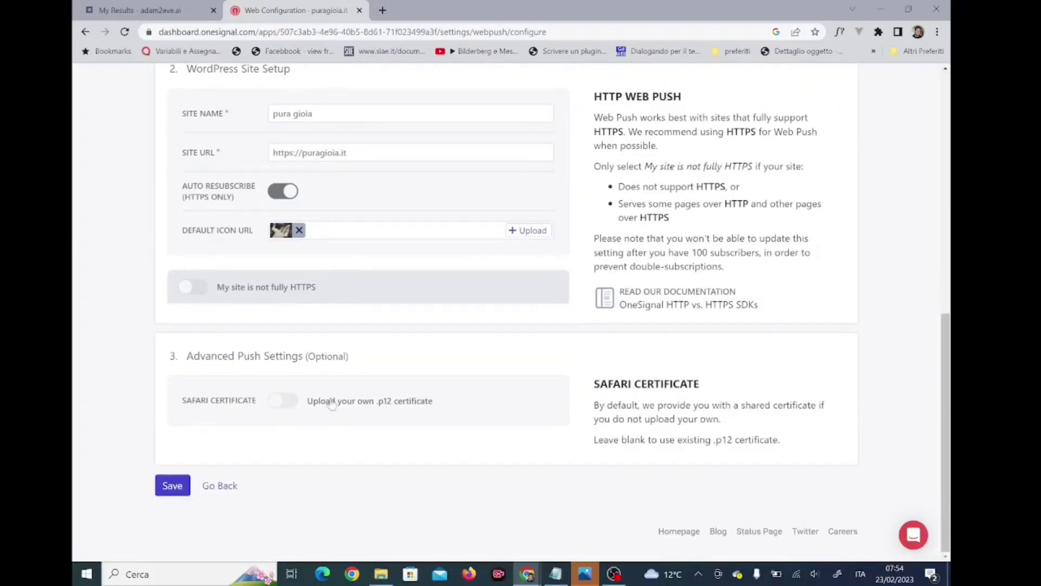
Review the pura gioia WordPress site setup and save the web push configuration.
scroll(349, 372, up, 2)
scroll(351, 361, down, 2)
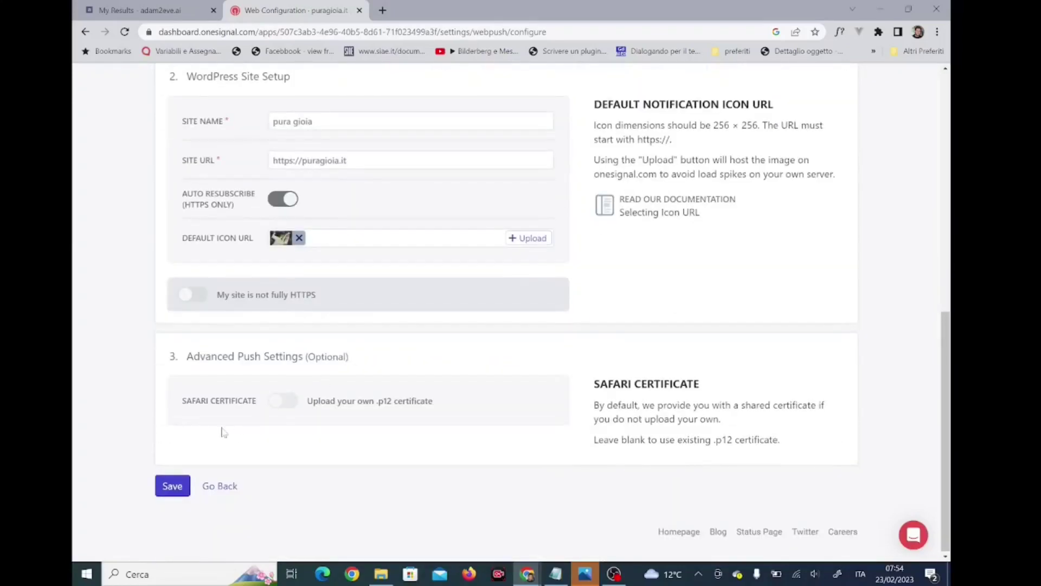
click(172, 486)
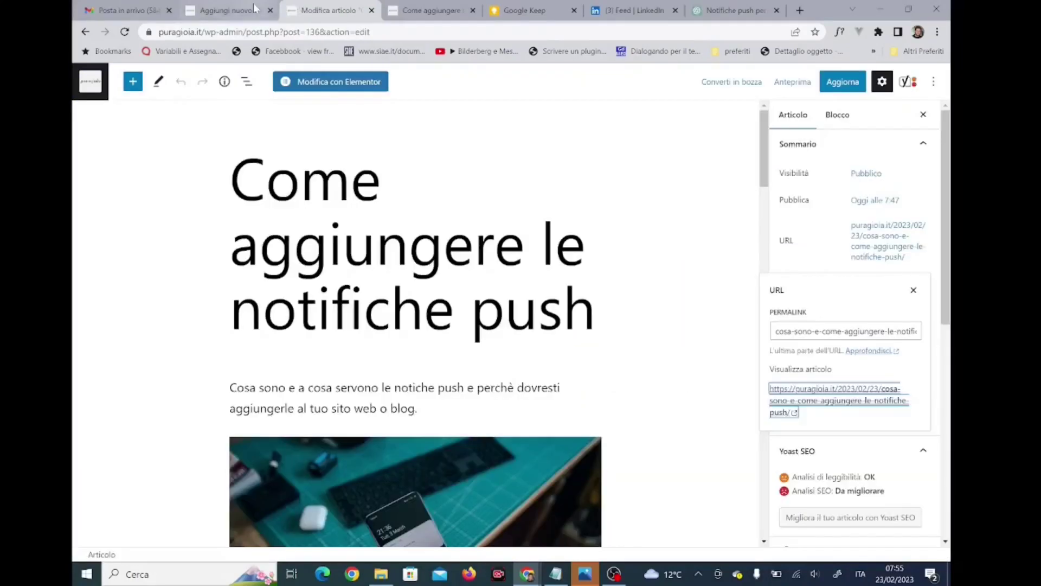
Go from the published post to the puragioia WordPress dashboard and search its installed plugins for "one".
click(255, 8)
click(299, 15)
click(403, 7)
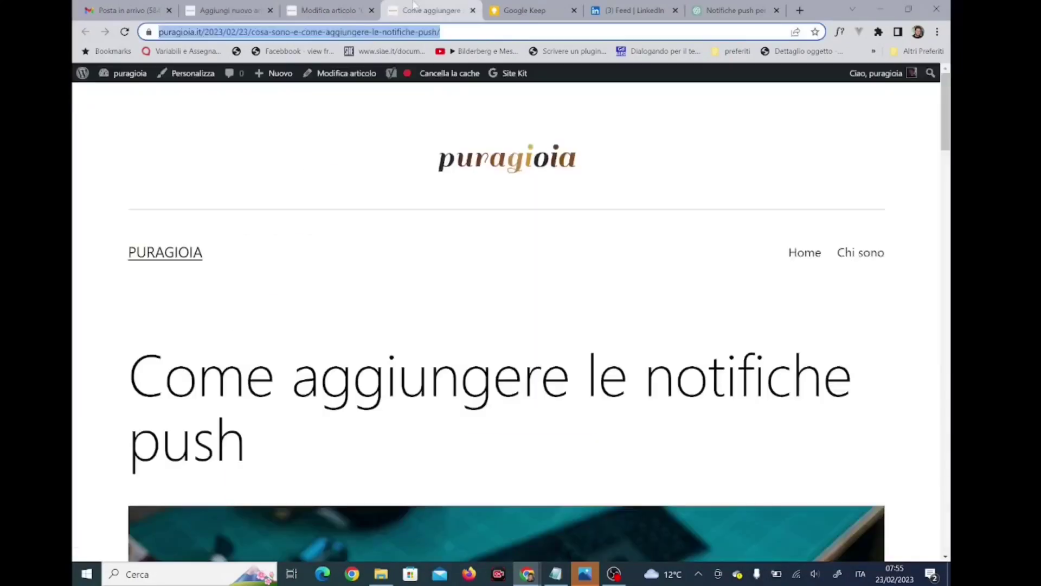
mouse_move(120, 76)
click(113, 101)
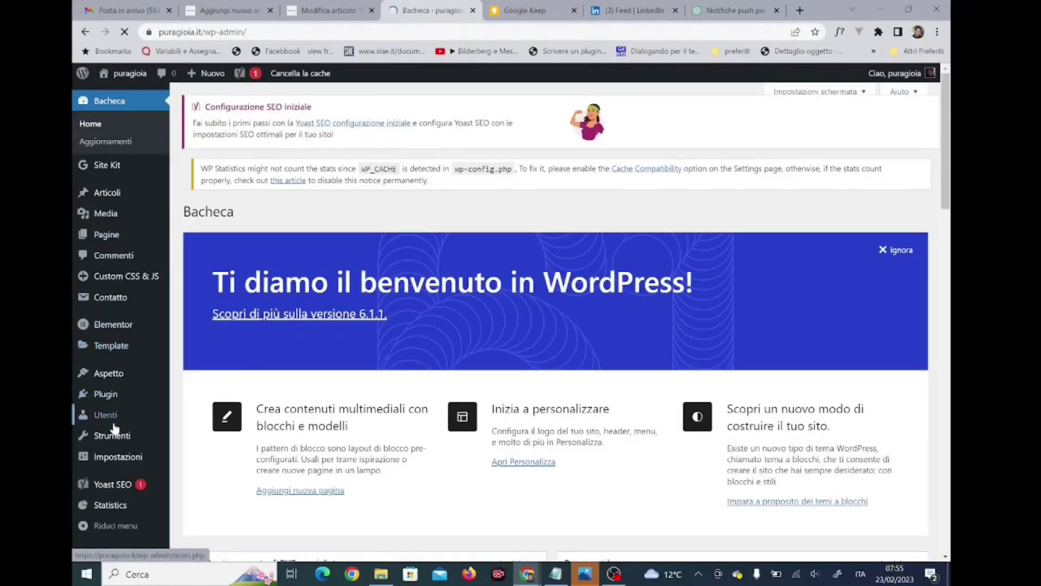
mouse_move(109, 400)
text(one)
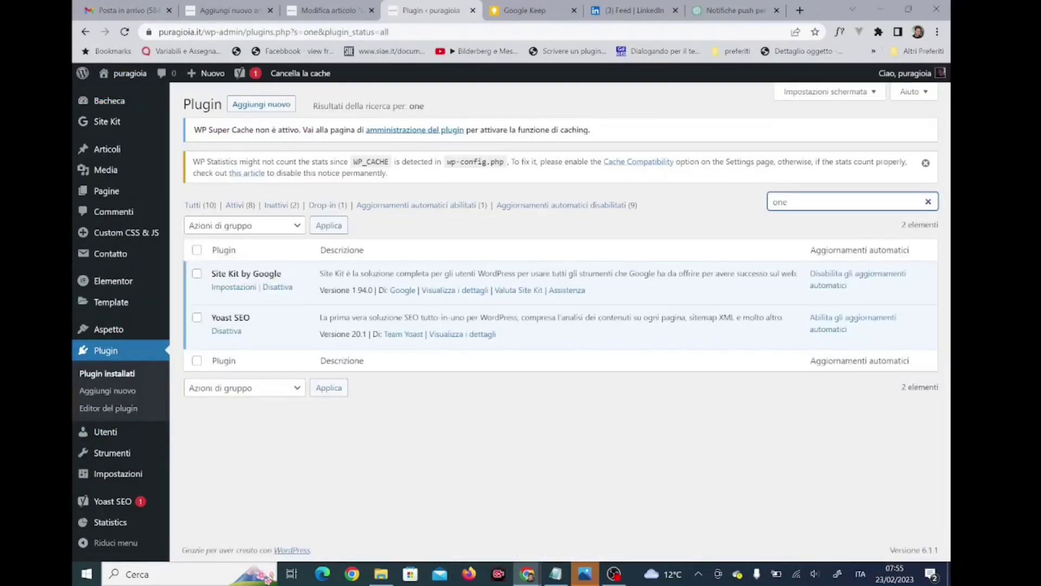
Find "onesignal" among the new plugins, and install and activate OneSignal – Web Push Notifications.
click(245, 102)
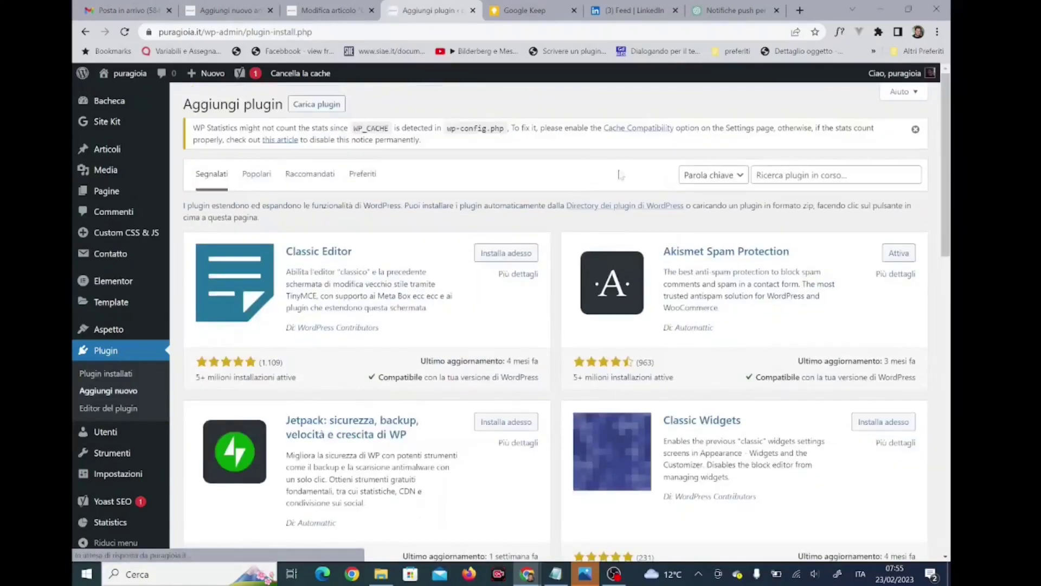
click(835, 175)
text(onesignal)
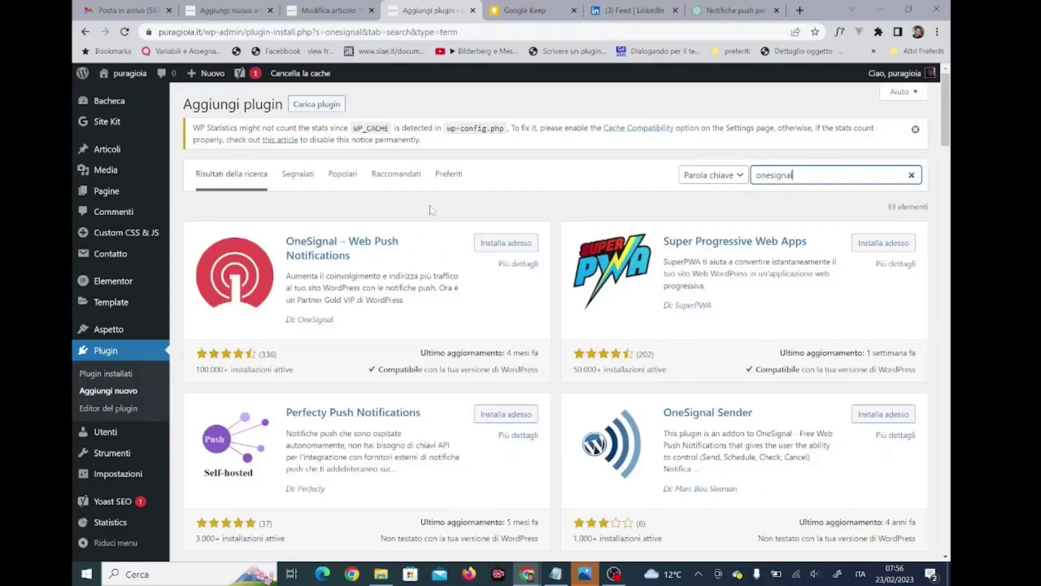
click(525, 240)
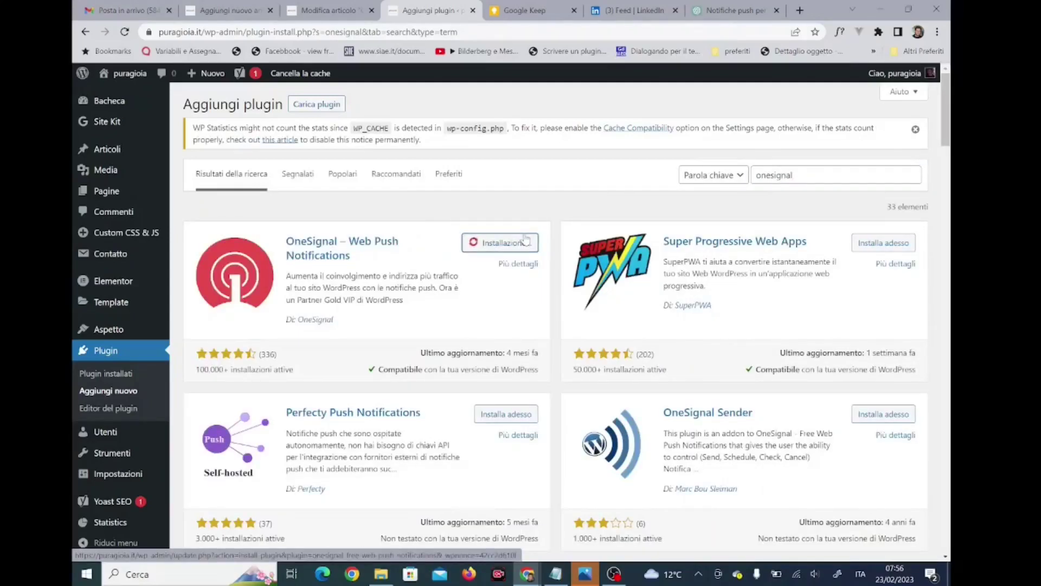
click(522, 244)
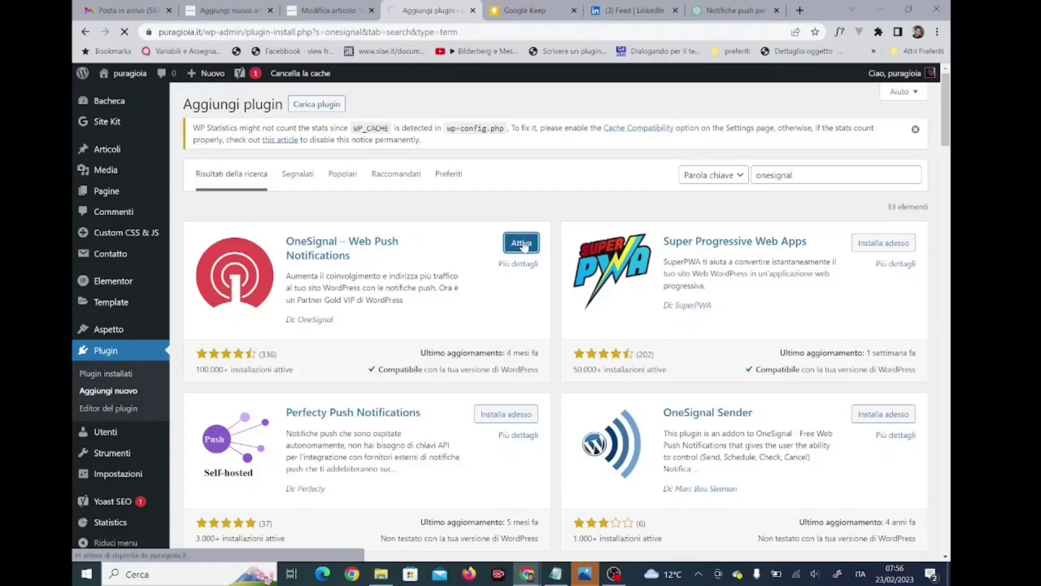
Open the Configuration settings of the OneSignal Push plugin.
scroll(523, 245, down, 8)
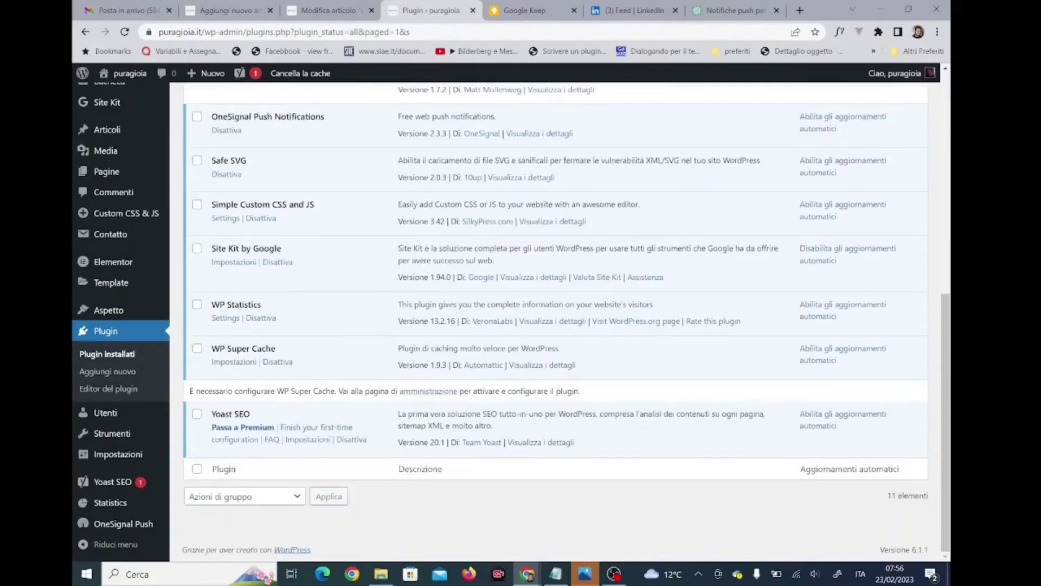
scroll(522, 245, up, 4)
scroll(380, 326, down, 1)
click(122, 524)
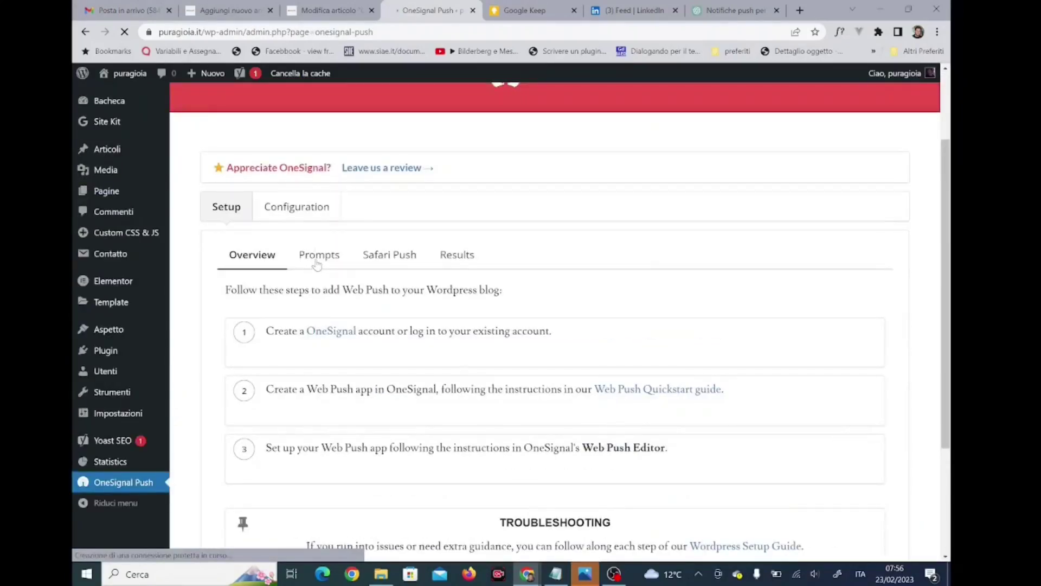
click(298, 212)
mouse_move(526, 574)
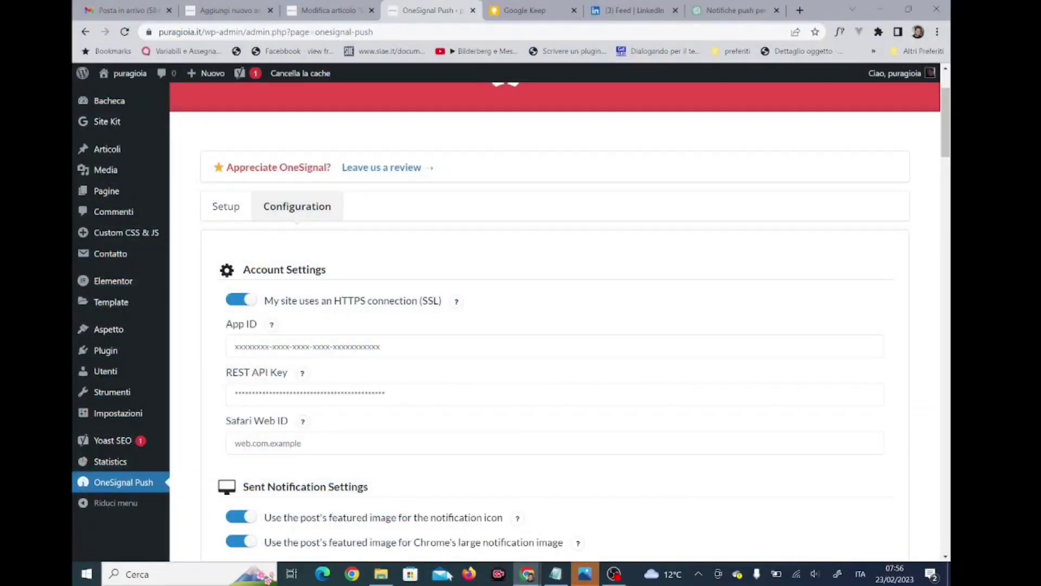
Enable sending notifications to iOS & Android platforms and set the notification title to "Vivi la vita con pura gioia".
scroll(242, 223, down, 8)
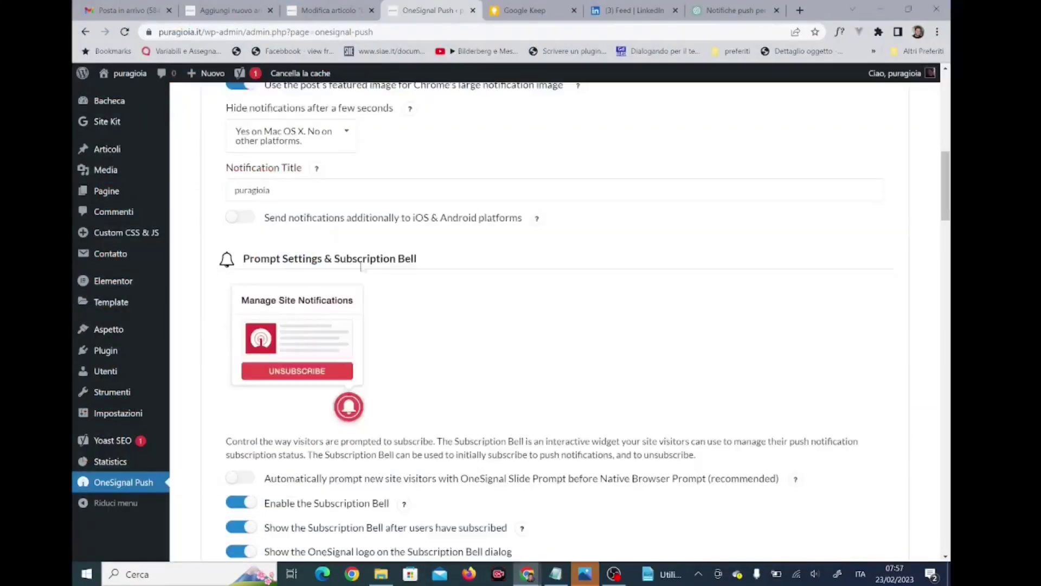
click(240, 217)
double_click(251, 190)
text(Via)
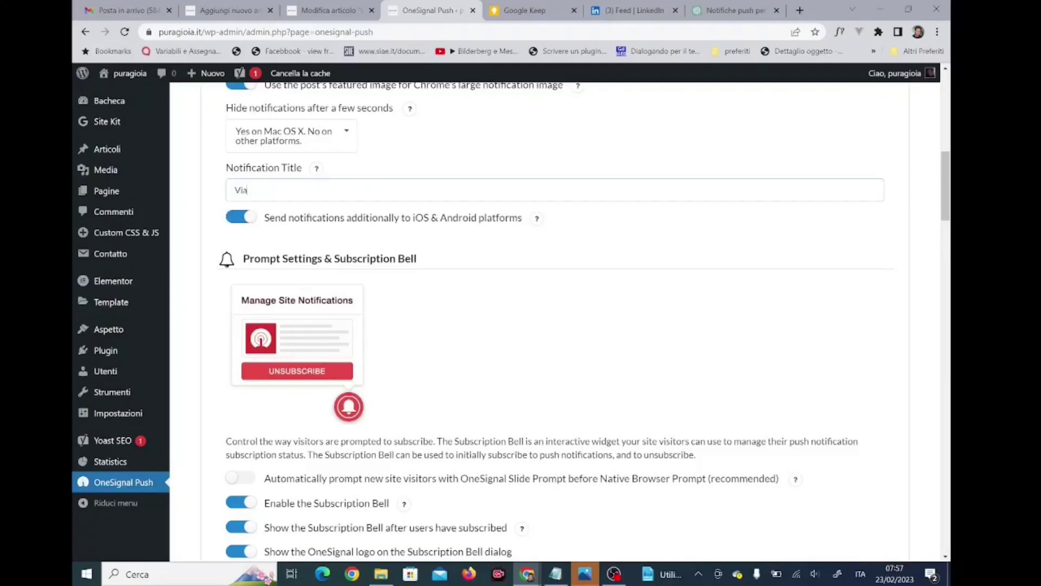
text(vi la vita cn)
text( pura goi)
Set the Subscription Bell's tip when unsubscribed to "Aggiungi le notifiche push non perderti nessun post, articolo o podcast".
scroll(270, 316, down, 13)
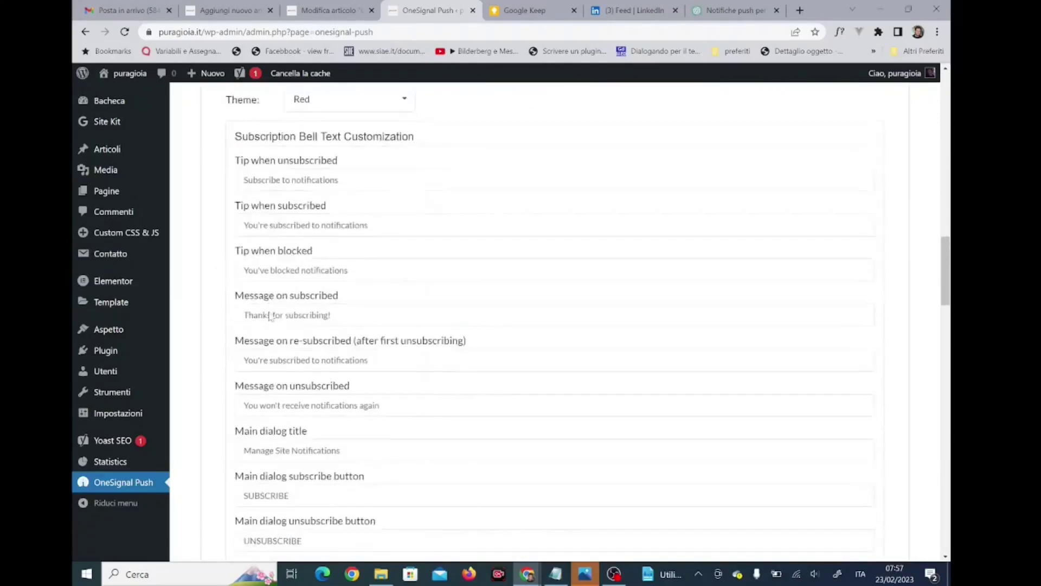
scroll(270, 316, up, 4)
click(325, 308)
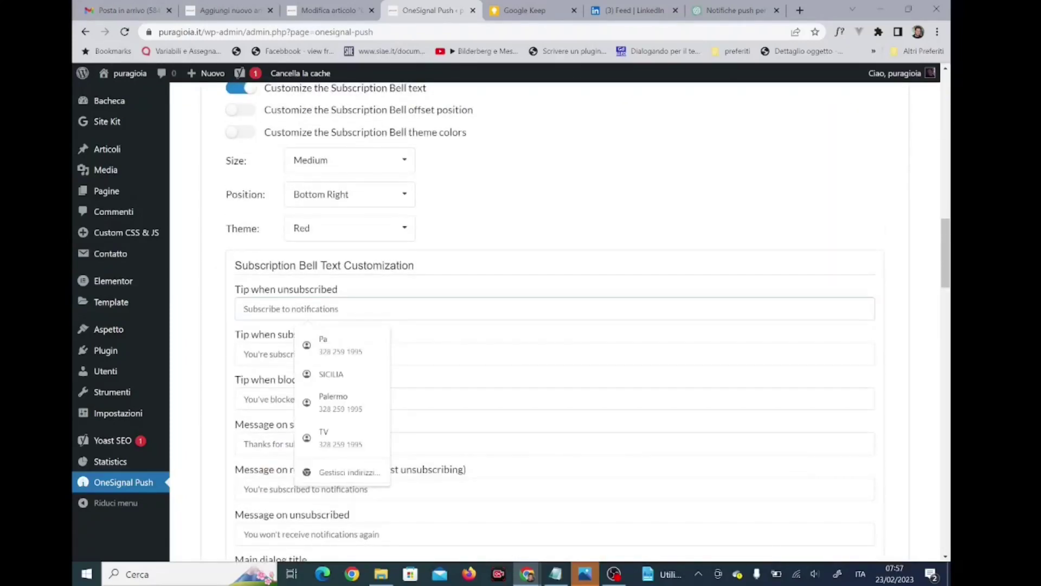
text(Aggiungi le notifiche push non perderti nessun post)
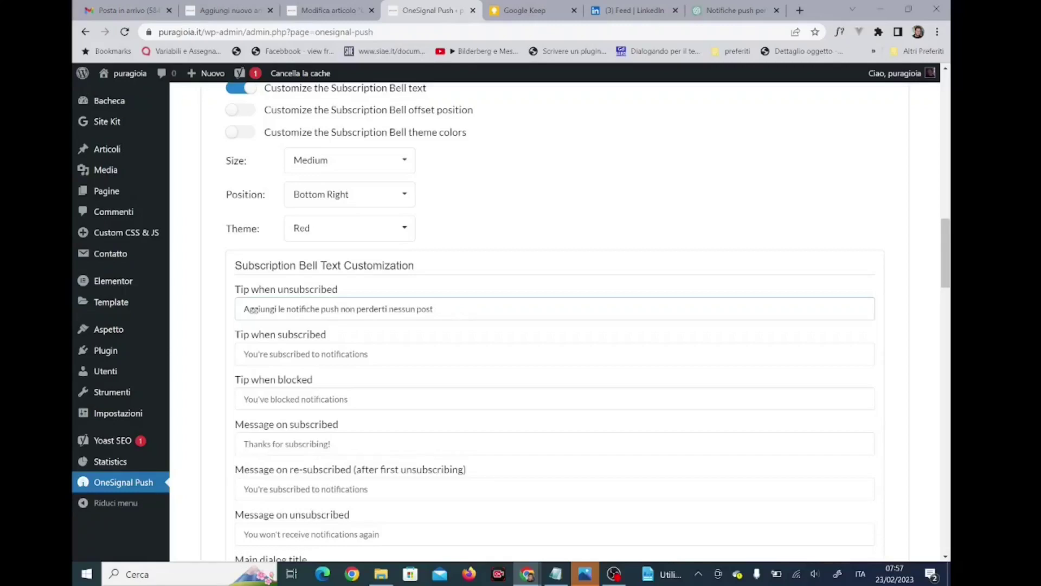
text( oarticrticolo o podcast)
Set the tip when subscribed to "Sei iscritto alle notifiche di pura gioia, si felice adesso!".
key(Tab)
text(Sei i)
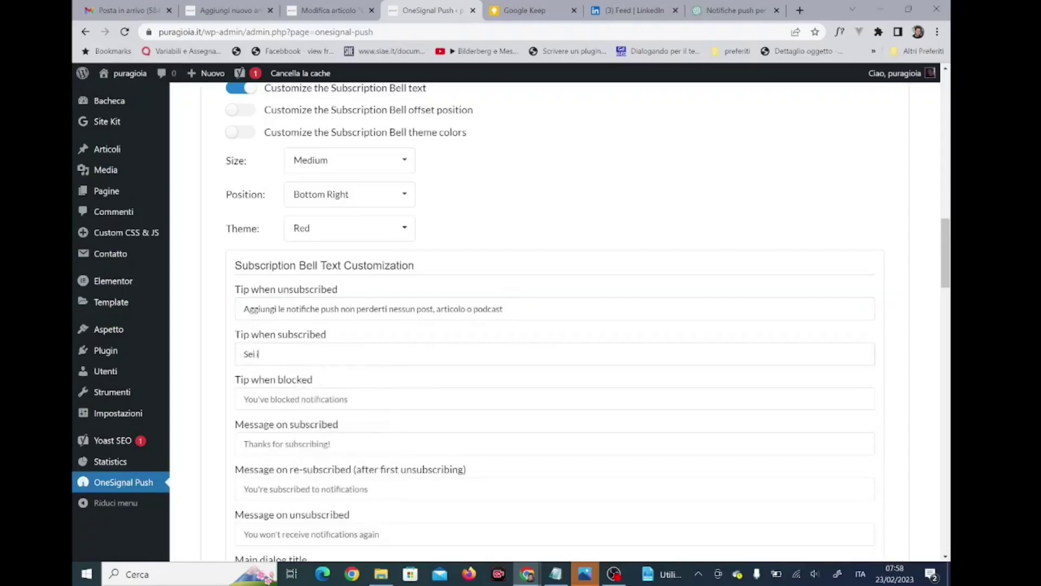
text(scritto alle notifiche di pura goi)
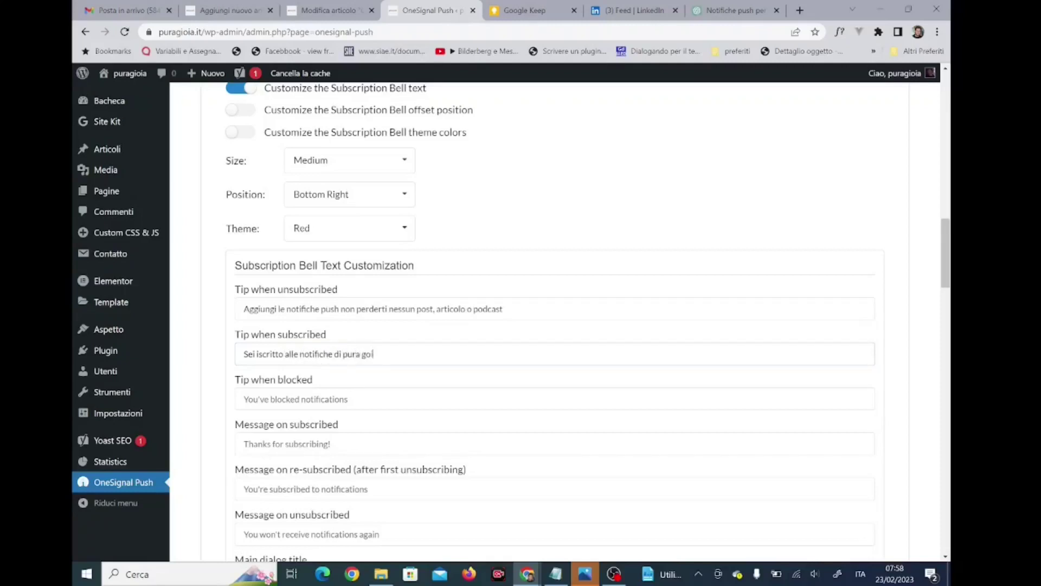
text(ioia, si felice adesso!)
Enter blocked-tip text "Nessuna notifica ti verrà più inviata ma resta felice e ottieni la tua pura gioia sempre! ( E dimmi anche perché ti sei disinscritto magari miglioro )".
key(Tab)
text(N)
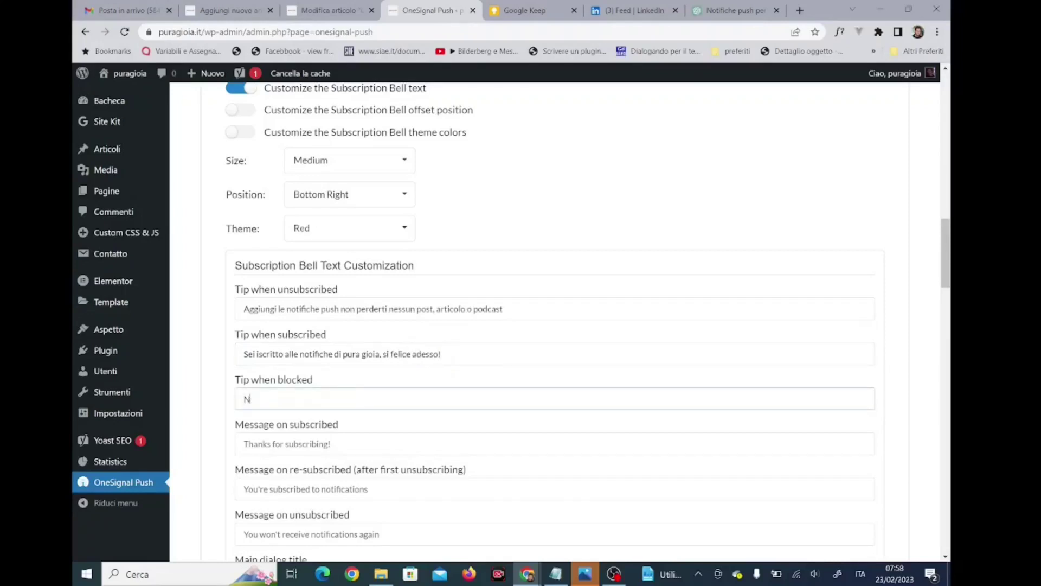
text(essuna notifica ti verrà più inviata ma resta felice e ottieni la tua)
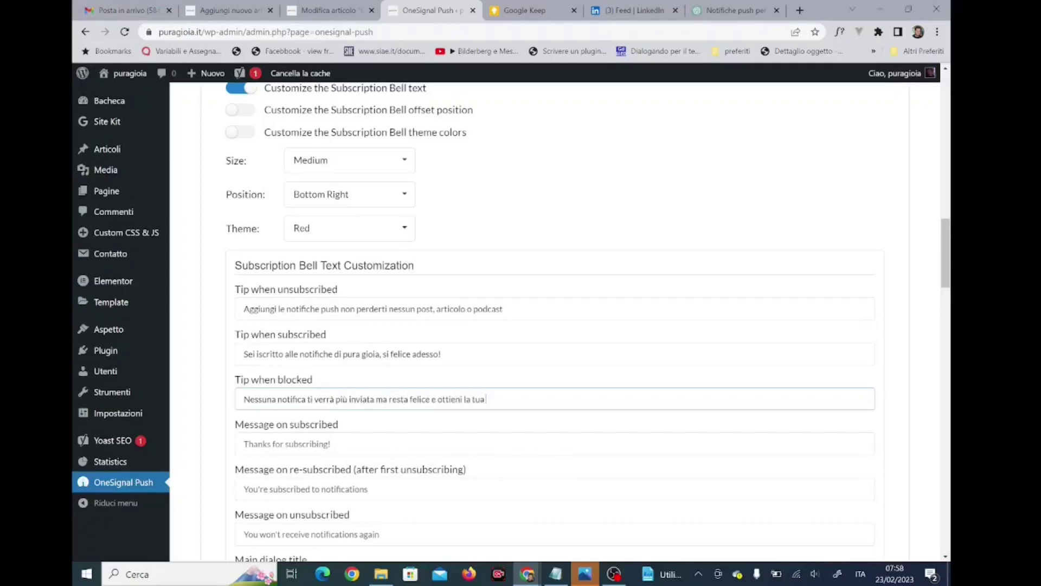
text( pura goioia sempre! (E)
key(BackSpace)
text(E dimmi anche perch)
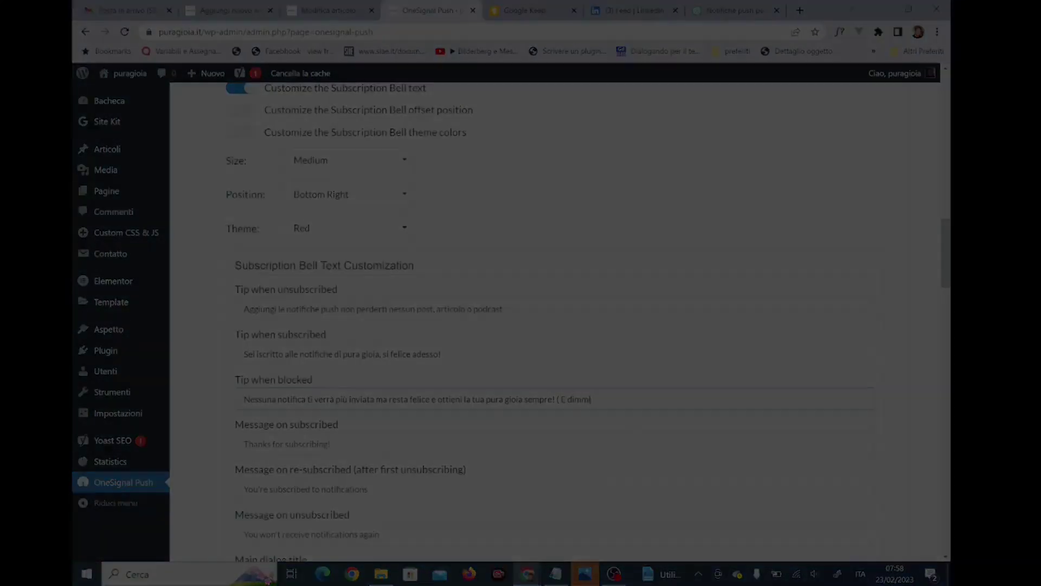
text(é ti sei)
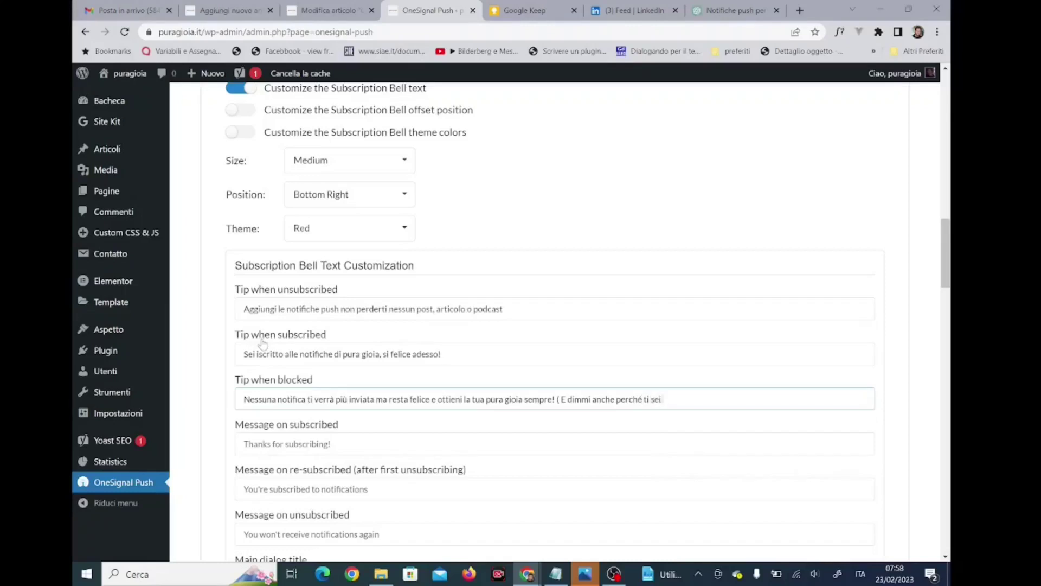
text( disinscritto magari miglioro ))
Set the message on subscribed to "Grazie di esserti iscritto, ti auguro una vita di pura gioia!".
key(Tab)
text(Grazie di esserti iscritto, ti auguro una vita di pura gioia!)
key(Tab)
Set the message on re-subscribed to "Ti sei reinscritto a pura gioia, ne sono molto felice".
scroll(271, 440, down, 1)
text(Ti sei reinscritto a)
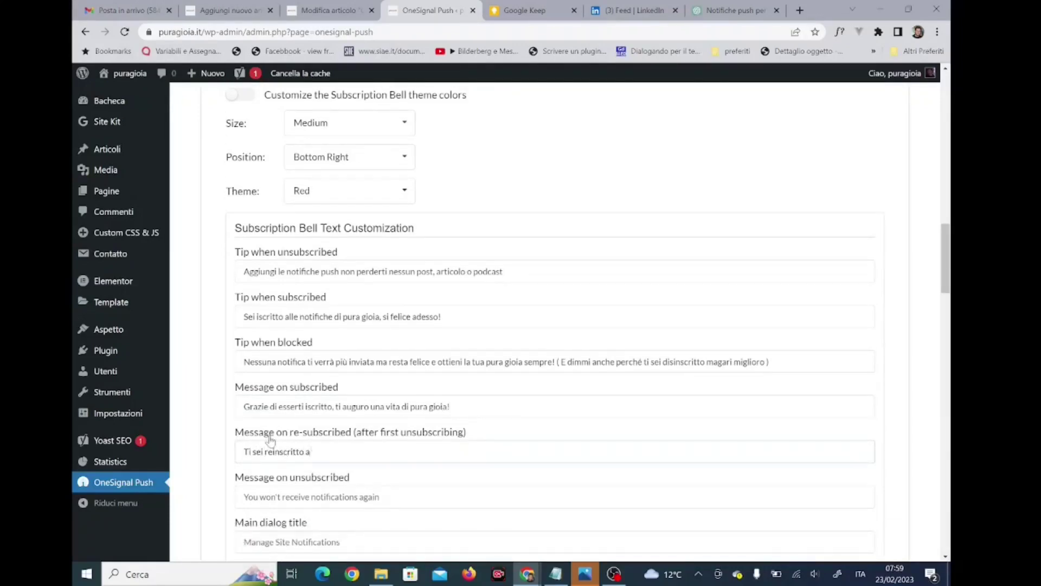
text( pura gioia, ne sono molto felice)
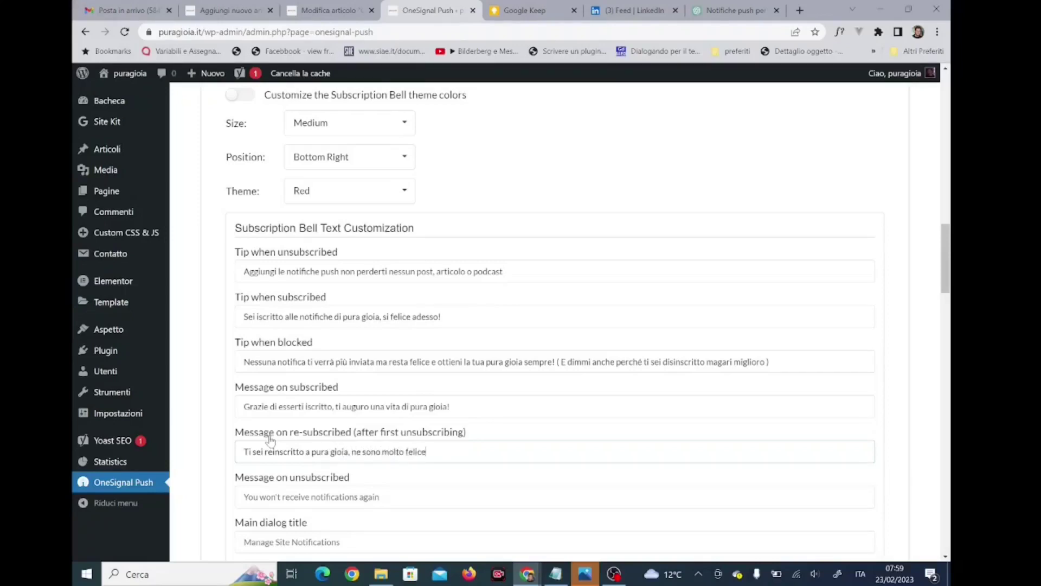
Copy the whole tip-when-blocked text into the message on unsubscribed.
scroll(270, 440, down, 1)
scroll(543, 325, down, 1)
drag(243, 305, 769, 304)
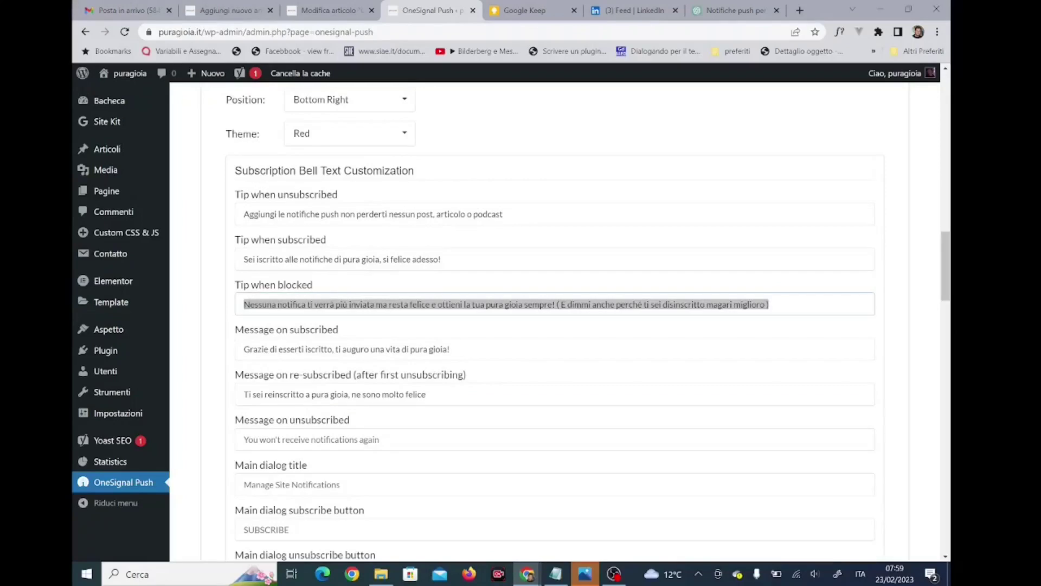
key(ctrl+c)
click(543, 439)
key(ctrl+v)
key(Tab)
text(Organiz)
key(BackSpace)
key(BackSpace)
key(BackSpace)
key(BackSpace)
key(BackSpace)
key(BackSpace)
key(BackSpace)
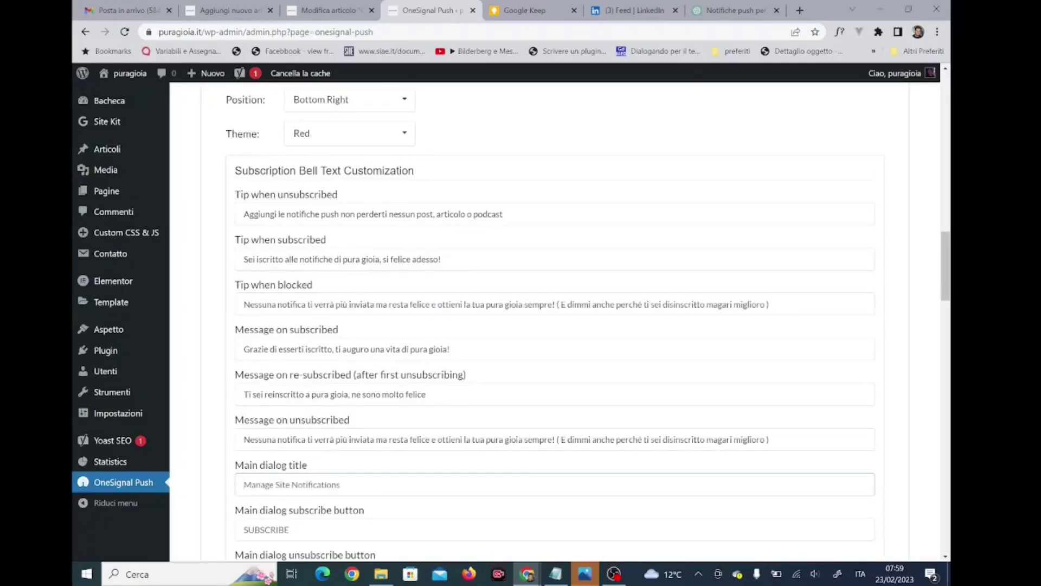
Set the main dialog title to "Imposta le notifiche di pura gioia".
text(Imposta le notificae di pura gioa)
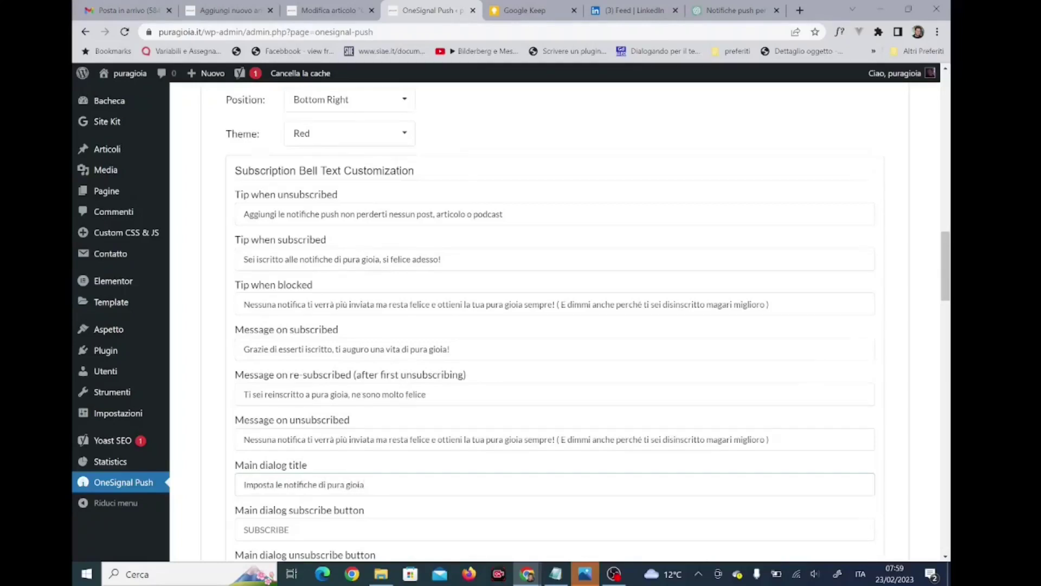
Set the main dialog's subscribe button text to "ISCRIVITI" and its unsubscribe button text to "CANCELLATI".
scroll(555, 312, down, 4)
click(554, 310)
text(Iscrivit)
key(BackSpace)
key(BackSpace)
key(BackSpace)
key(BackSpace)
key(BackSpace)
key(BackSpace)
key(BackSpace)
text(SCRIVITI)
key(Tab)
text(CANCELLATI)
Set the blocked dialog title to "Sblocca le notifiche e lascia che la pura gioia pervada la tua vita".
key(Tab)
text(Sblocca le notifiche e lasci)
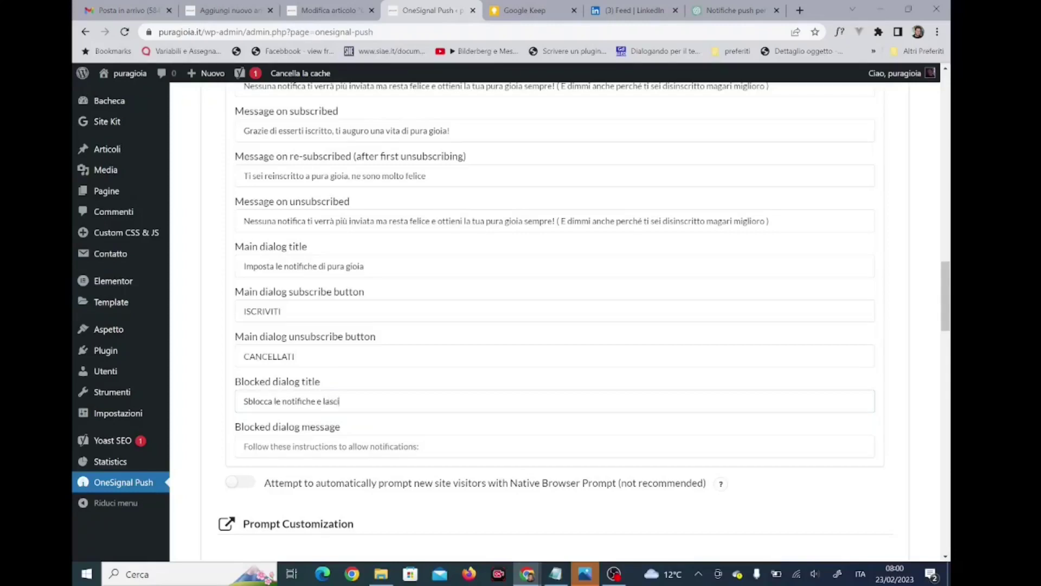
text(a che la pura gioia pervada la tua vita)
Set the blocked dialog message to "Sei queste istruzioni e ottieni le notifiche di pura goia.".
key(Tab)
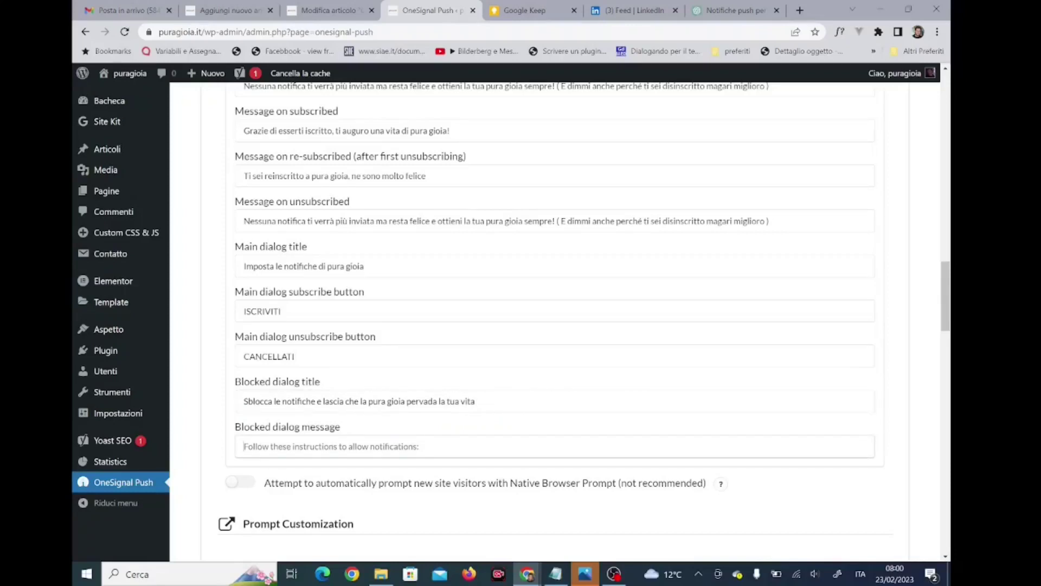
text(Sei queste in)
text(truzioni e)
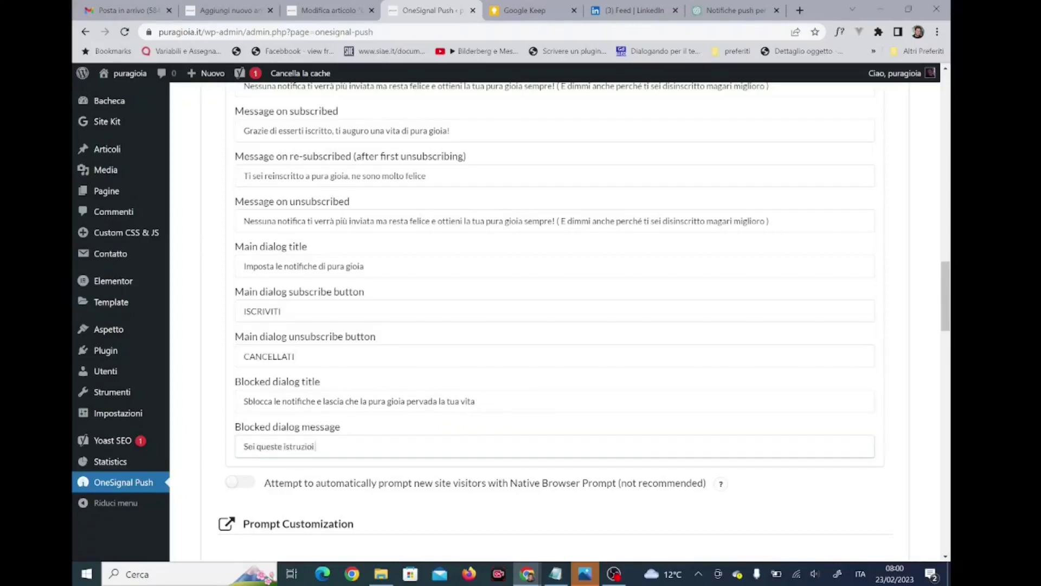
text( ottiemi le notifiche di pura goia.)
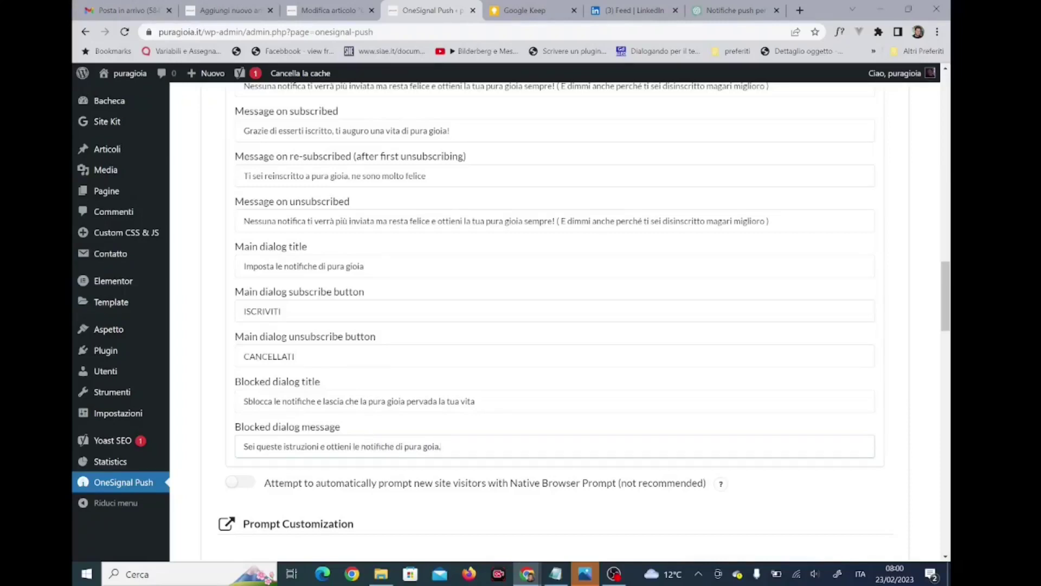
Set the prompt's action message to "Ci piacerebbe mandarti notifiche di pura gioia nella tua vita".
scroll(520, 325, down, 20)
scroll(520, 326, up, 10)
scroll(587, 322, down, 1)
scroll(587, 320, down, 2)
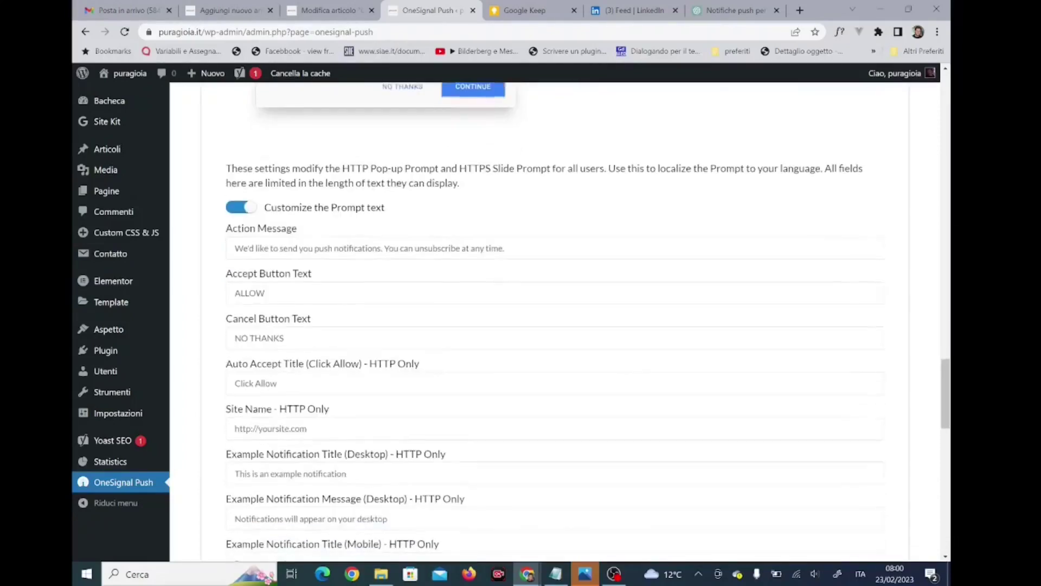
text(Ci piacerebbe mandarti notifiche di pura gioia)
key(BackSpace)
key(BackSpace)
key(BackSpace)
text(ioia nella tua vita)
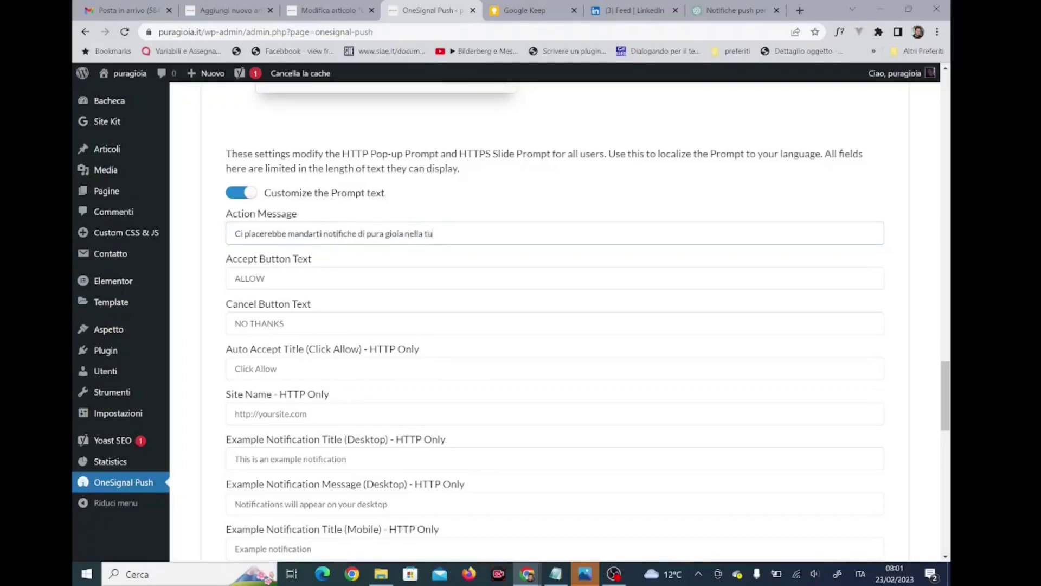
Set the prompt's accept button text to "PERMETTI" and its cancel button text to "NO GRAZIE".
click(553, 278)
key(ctrl+a)
text(PERMETTI)
key(Tab)
text(NO GRAZIE)
key(Tab)
text(Clicca su permetti)
key(Tab)
text(https:)
text(/puragioia)
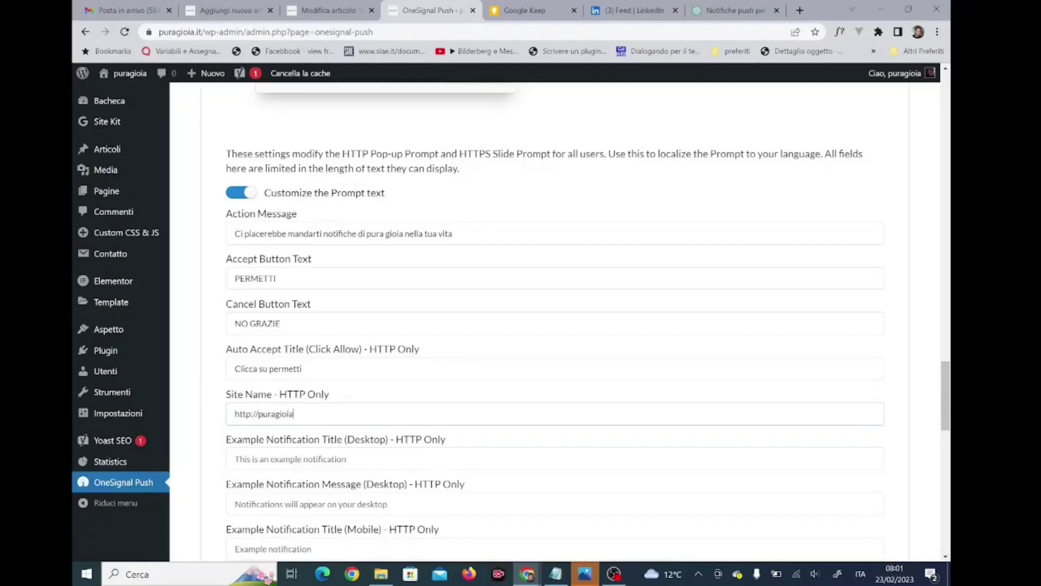
Set the desktop example notification's title to "Questo è un esempio di notifica" and its message to "Le notifiche apparariranno sul tuo desktop".
key(Tab)
text(QUest)
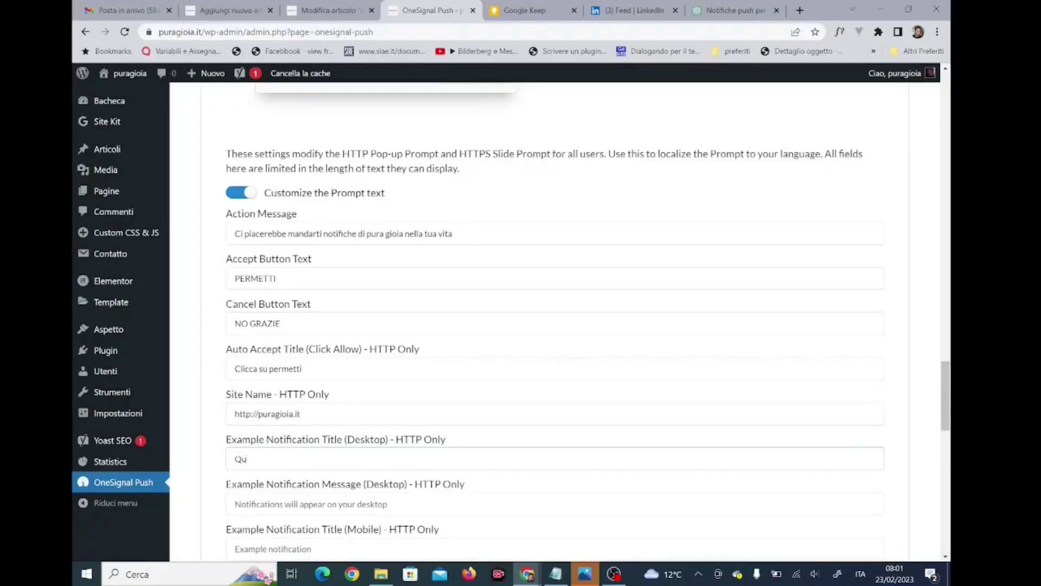
text(o è un esempio di notifica)
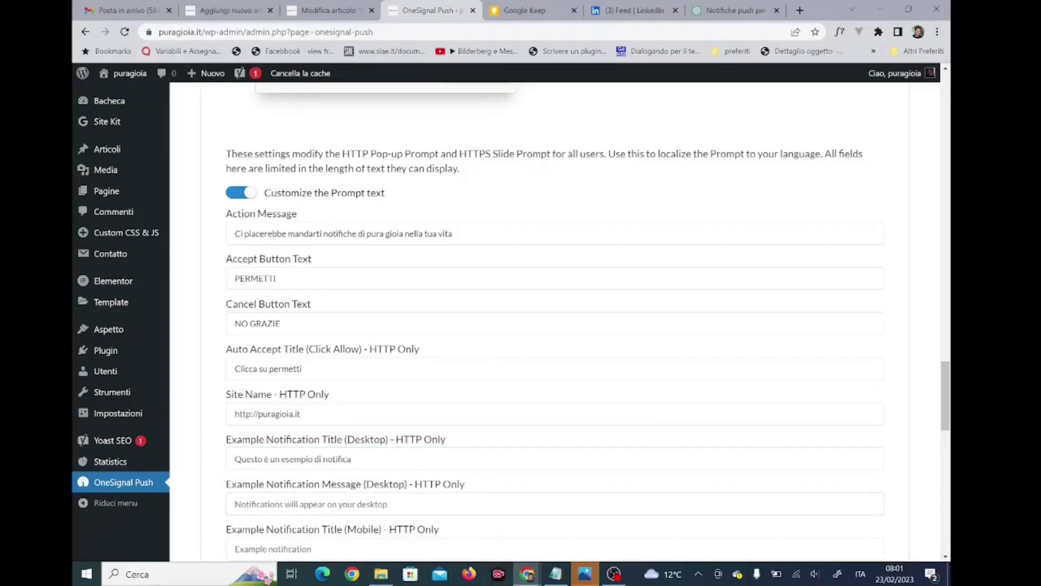
text(LE notifiche apparariranno sul tuo desktop)
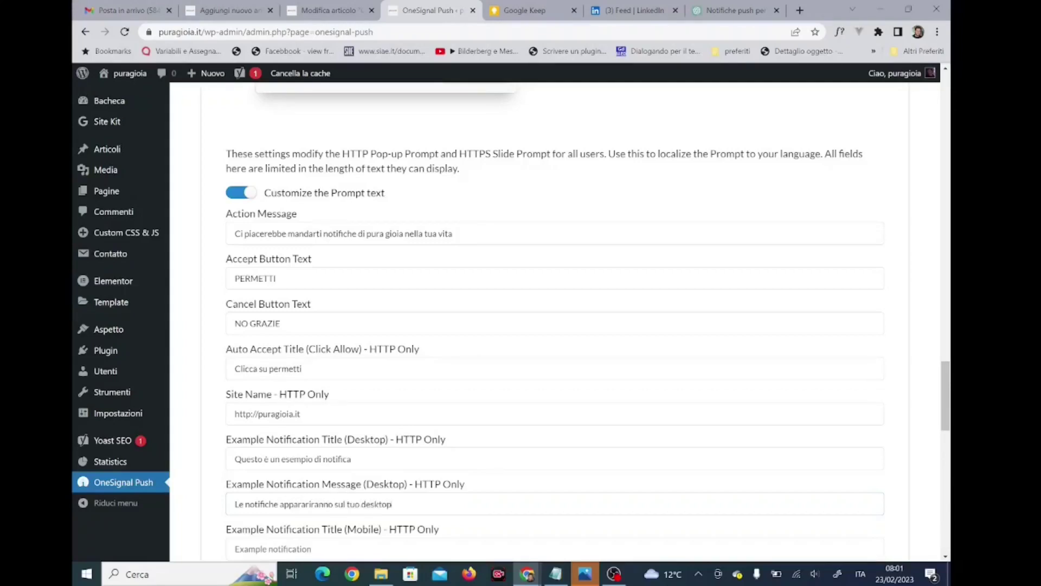
Set the welcome notification's title to "Vivi la vita con pura gioia!" and message to "Grazie per esserti iscritto ti auto una vita di pura gioia!".
scroll(553, 326, down, 14)
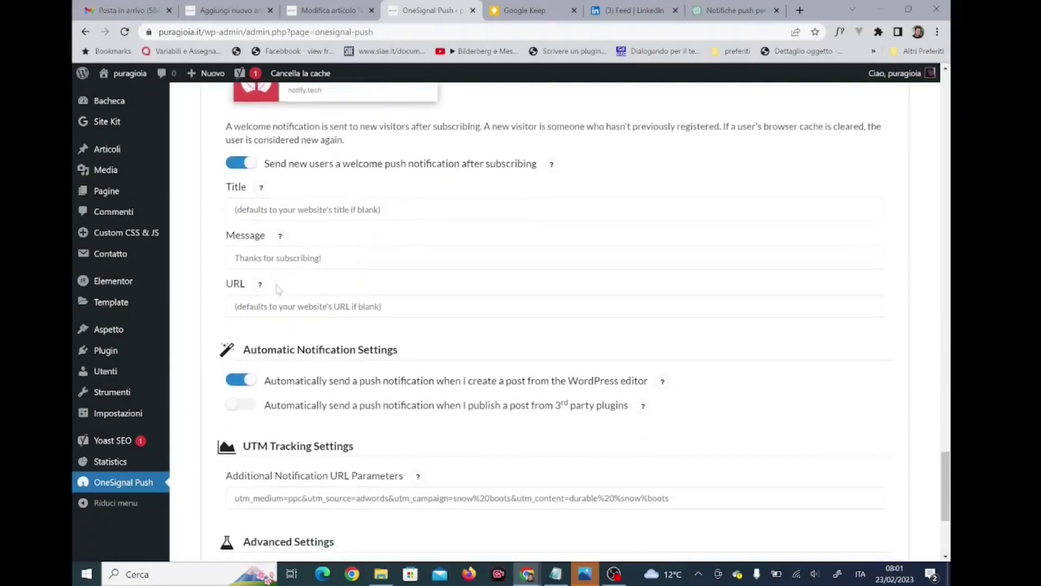
click(553, 207)
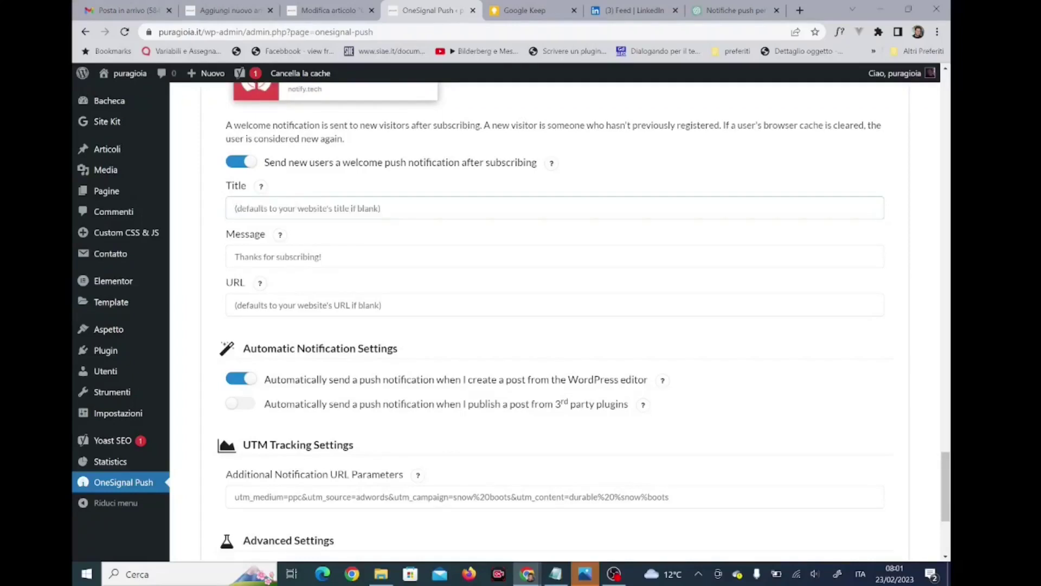
text(Vivi la vita con pura gioia!)
click(238, 256)
text(Grazie per esserti iscritto ti auto una vita di pura go)
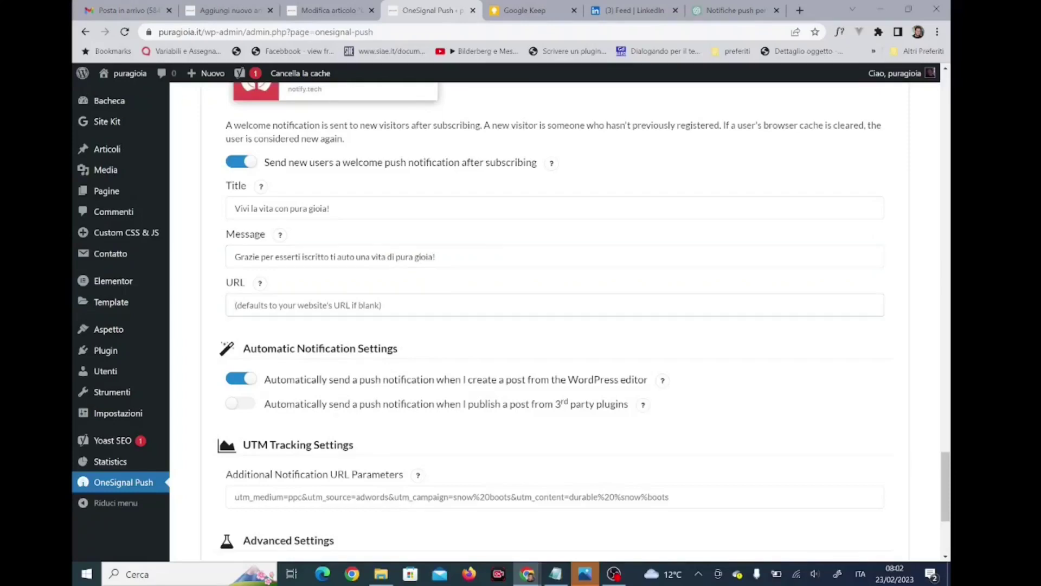
Save the plugin settings and open the puragioia home page in a new browser tab.
scroll(242, 503, down, 4)
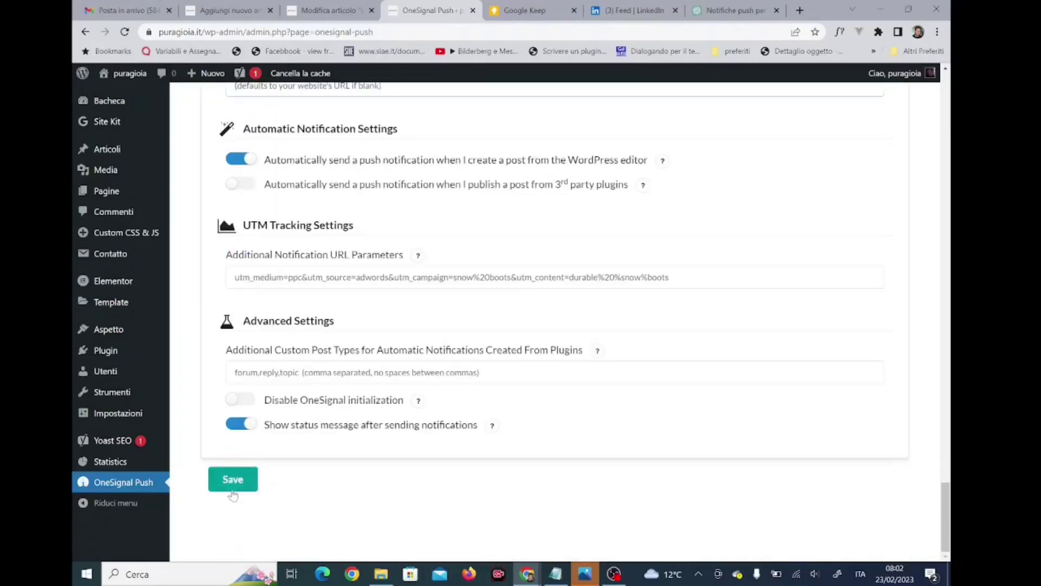
click(234, 486)
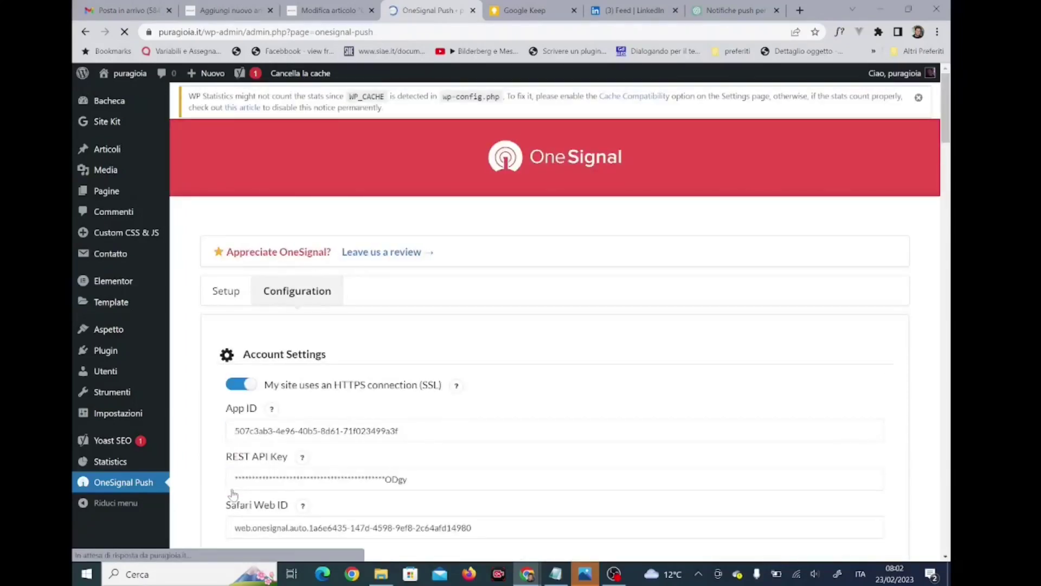
scroll(232, 482, down, 10)
scroll(230, 464, down, 6)
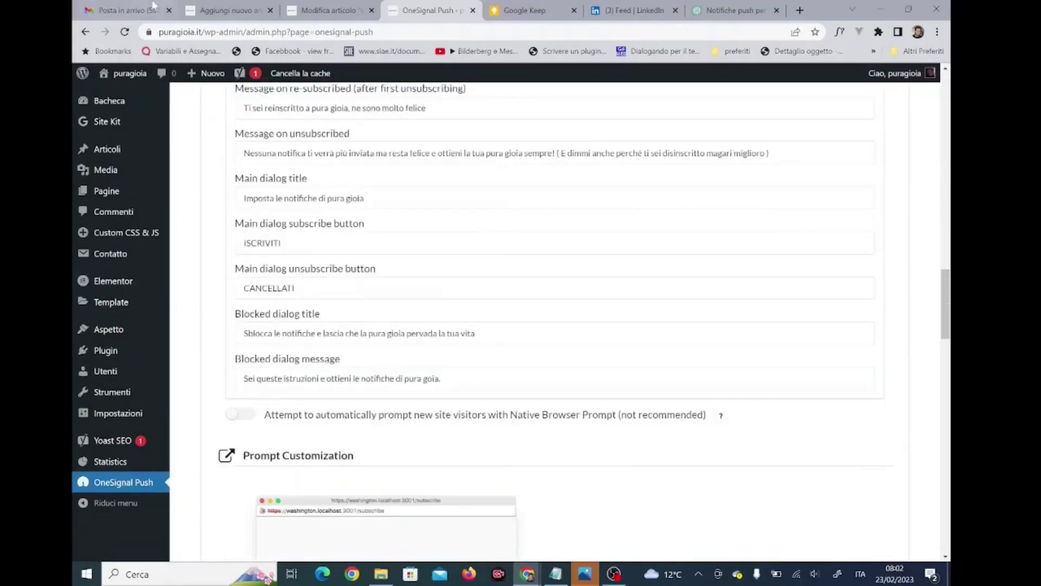
mouse_move(124, 75)
right_click(127, 98)
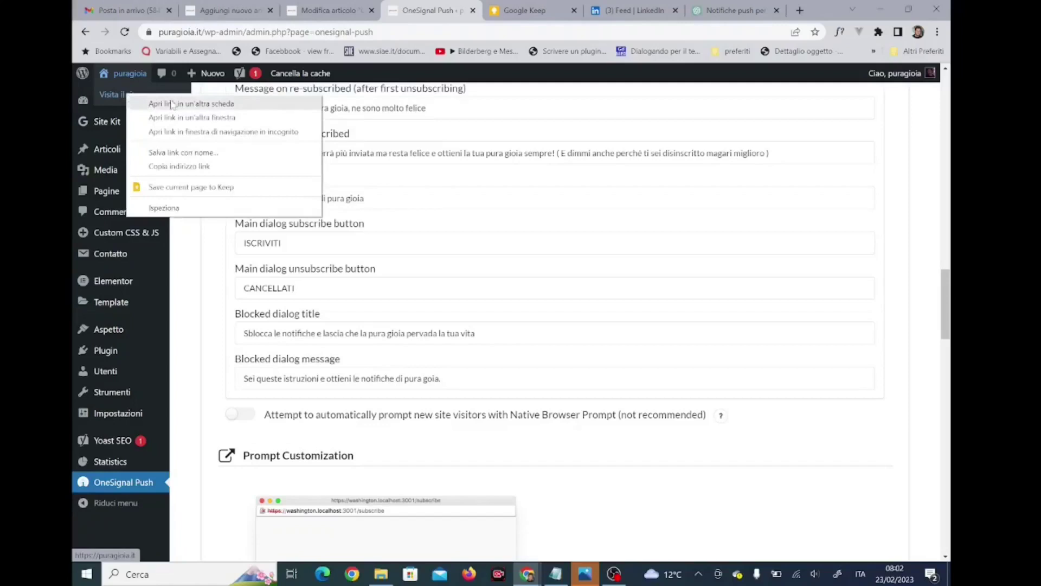
click(168, 103)
click(485, 6)
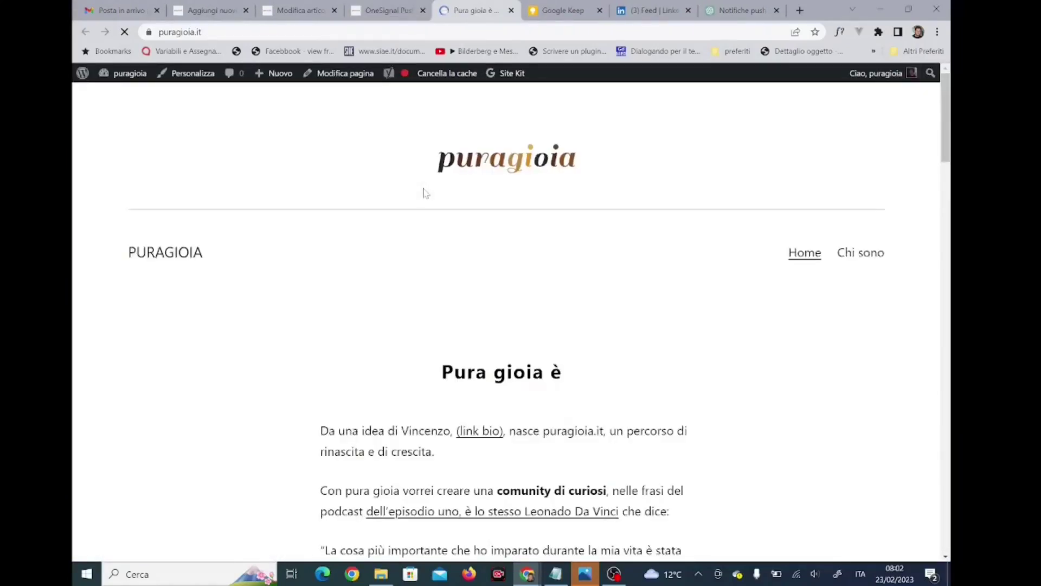
Subscribe to the site's push notifications from the prompt, then open the subscription bell and close the welcome notification.
scroll(423, 185, down, 15)
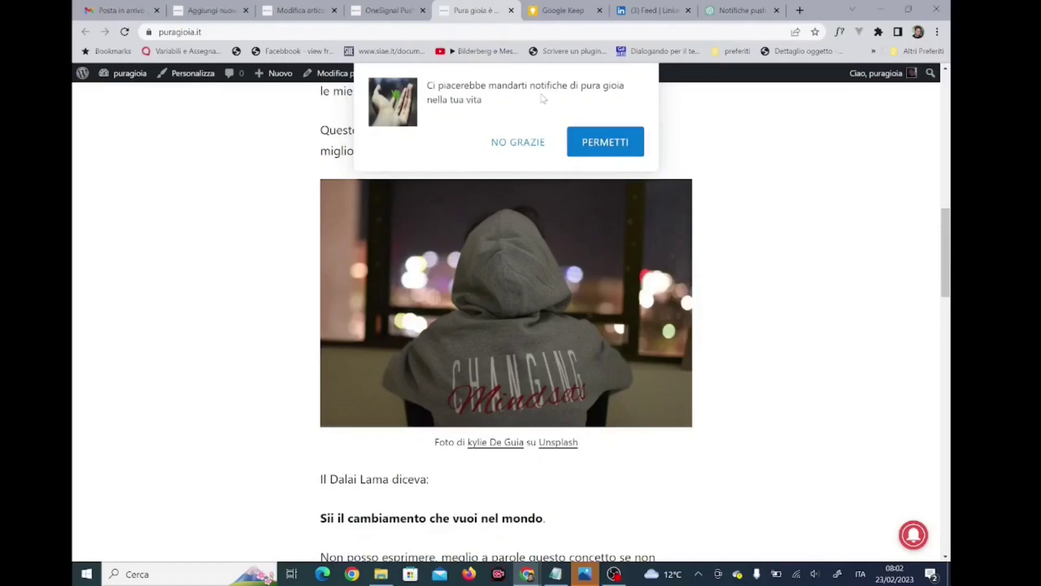
click(590, 144)
click(245, 103)
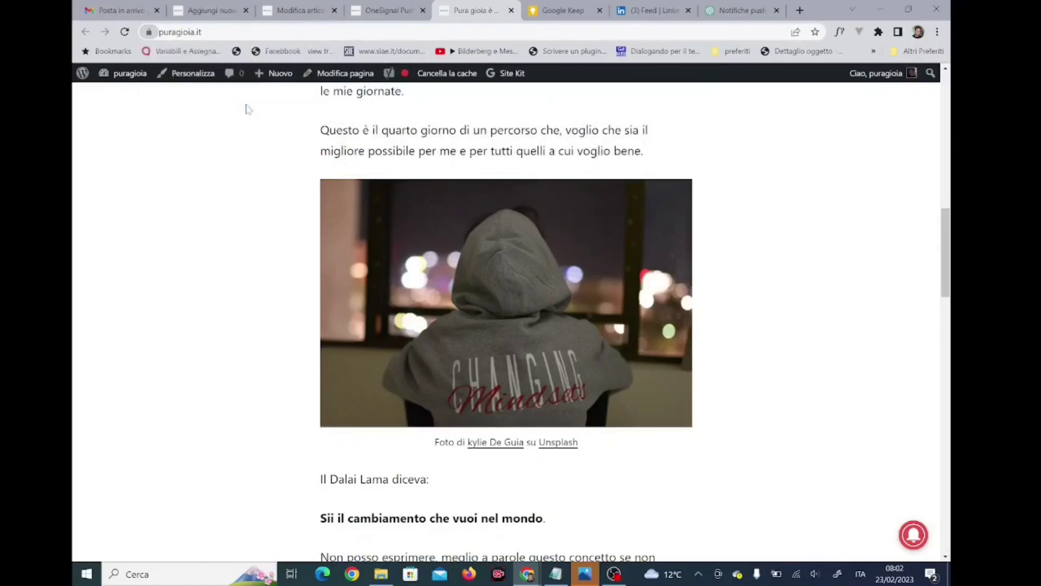
click(918, 547)
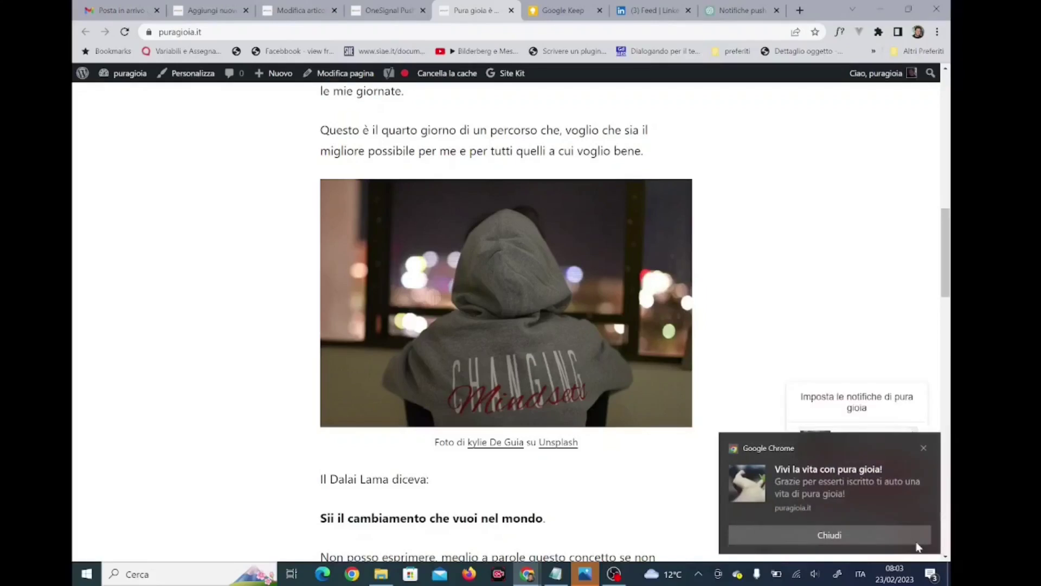
click(924, 448)
Return to the plugin settings and delete "auguro" from the subscription bell's message on subscribed.
click(388, 10)
click(301, 9)
click(387, 10)
scroll(340, 228, up, 15)
scroll(320, 164, down, 20)
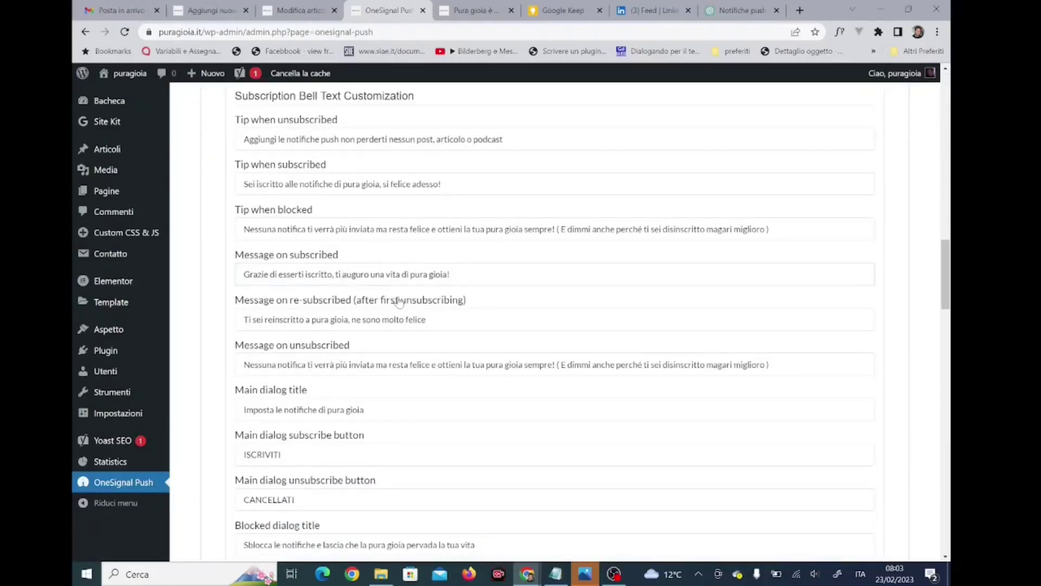
key(BackSpace)
key(BackSpace)
key(BackSpace)
key(BackSpace)
key(BackSpace)
key(BackSpace)
key(BackSpace)
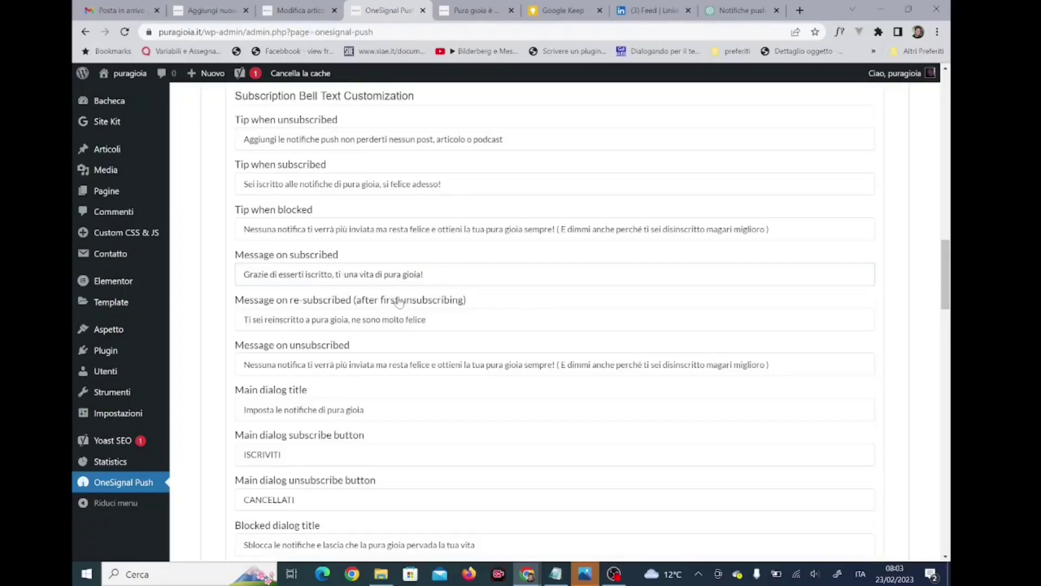